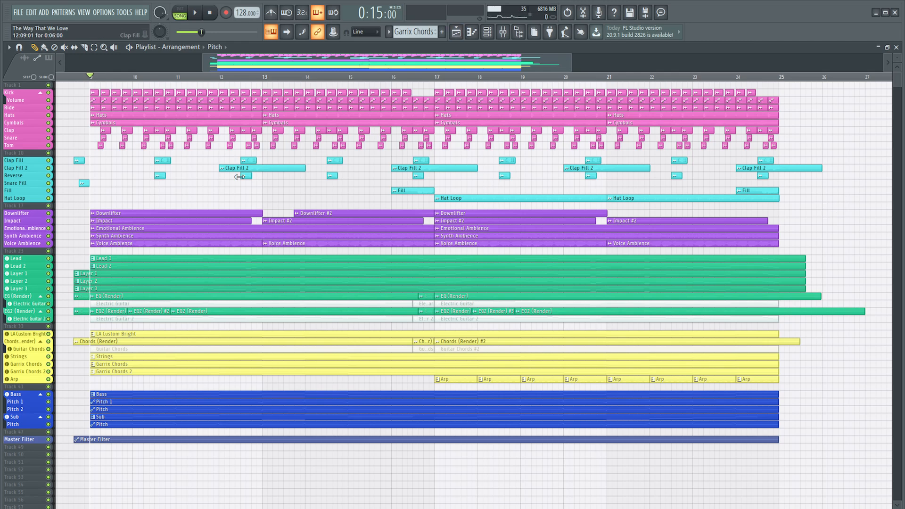
pyautogui.moveTo(813, 88); pyautogui.dragTo(72, 151)
pyautogui.moveTo(72, 151); pyautogui.dragTo(183, 388)
pyautogui.moveTo(80, 392); pyautogui.dragTo(80, 392)
pyautogui.moveTo(78, 385); pyautogui.dragTo(230, 423)
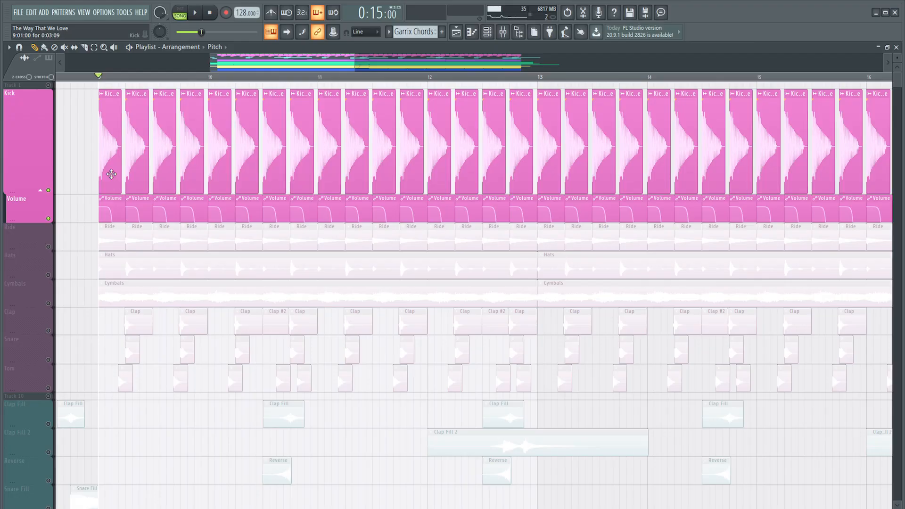
# Open the Kick clip's sample settings and The Glue compressor on its mixer track.
pyautogui.doubleClick(111, 175)
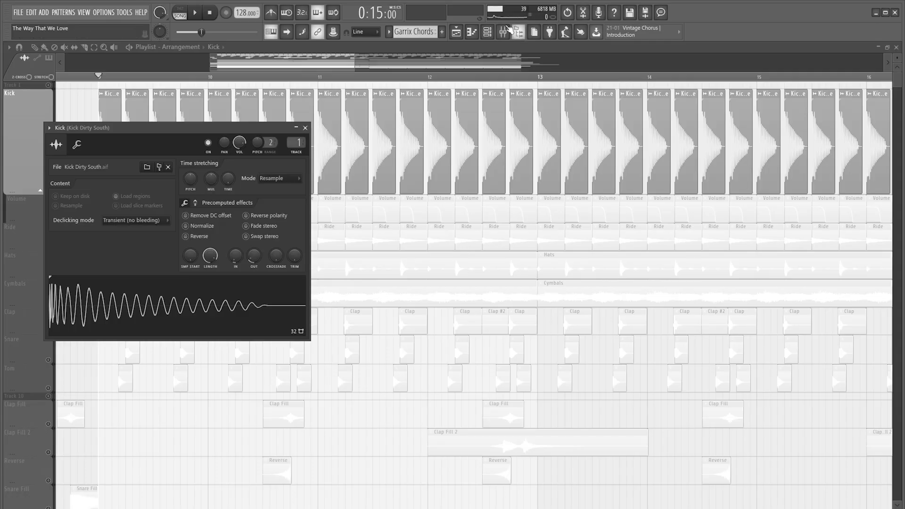
pyautogui.click(502, 32)
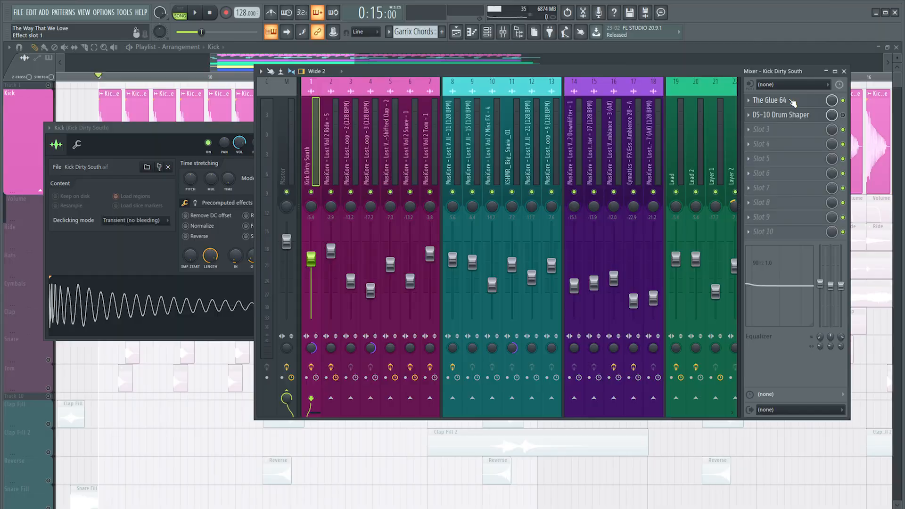
pyautogui.click(791, 102)
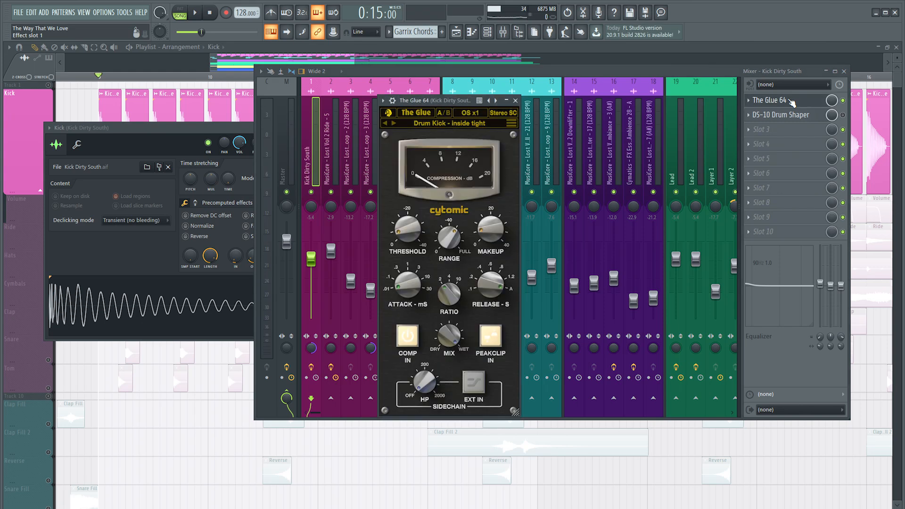
# Play the kick and toggle the bypass of the DS-10 Drum Shaper on its mixer track to compare the sound.
pyautogui.press('space')
pyautogui.click(389, 114)
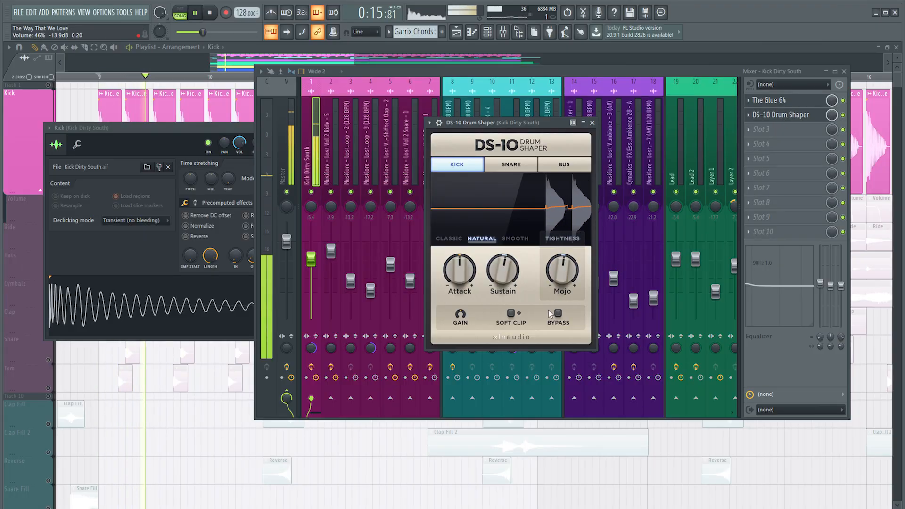
pyautogui.click(558, 314)
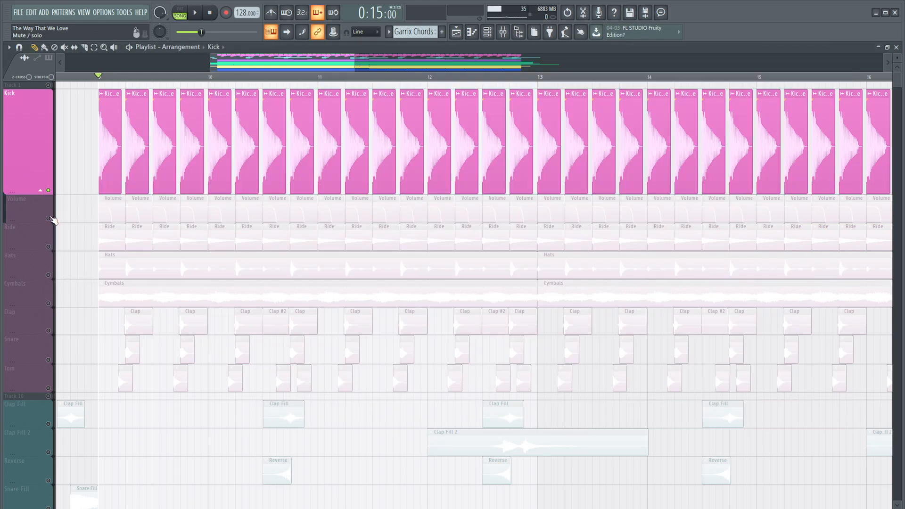
# Play the kick with its Volume automation track switched on and off for comparison, leaving the automation on.
pyautogui.click(49, 219)
pyautogui.press('space')
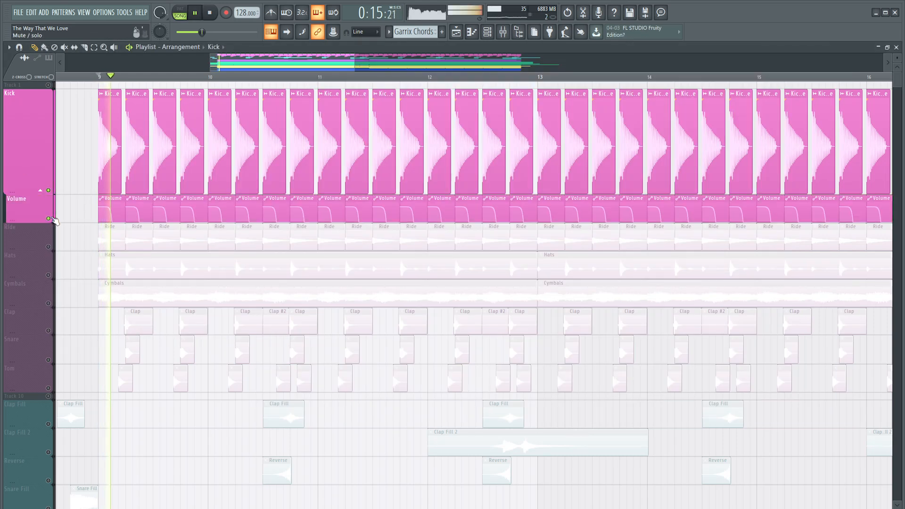
pyautogui.click(49, 218)
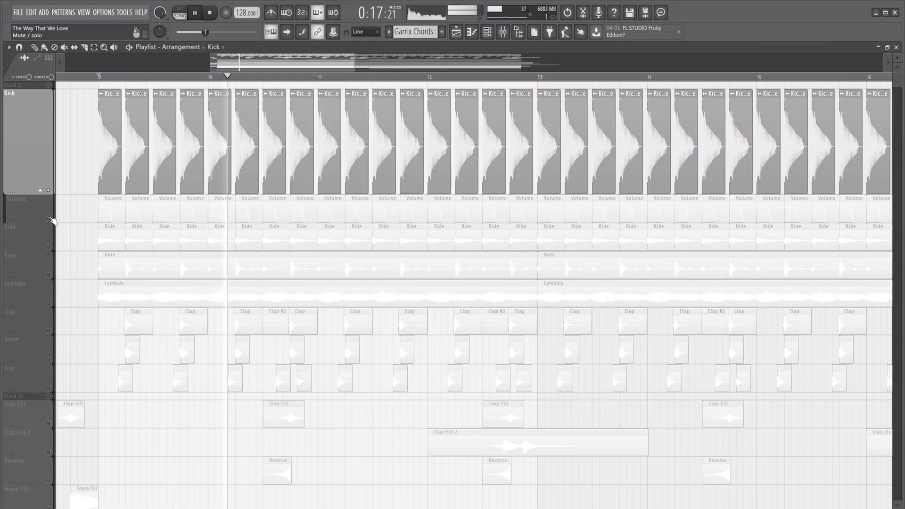
pyautogui.click(49, 219)
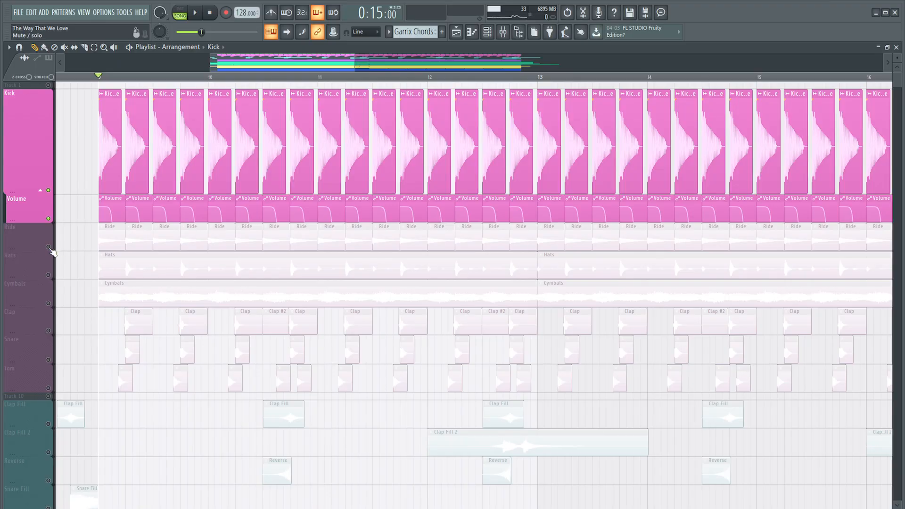
# Solo the Ride, Hats and Cymbals tracks in turn during playback, and bring Hats and Ride back in with Cymbals.
pyautogui.rightClick(48, 247)
pyautogui.rightClick(49, 275)
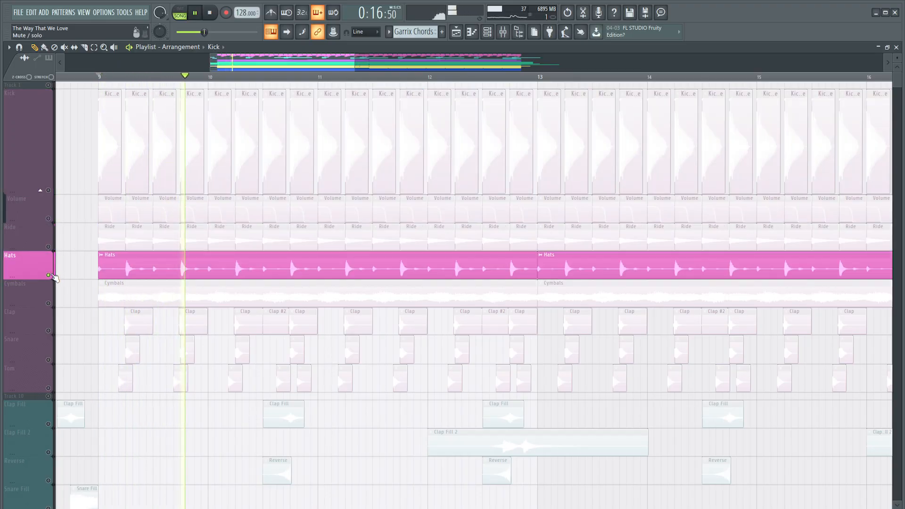
pyautogui.rightClick(49, 304)
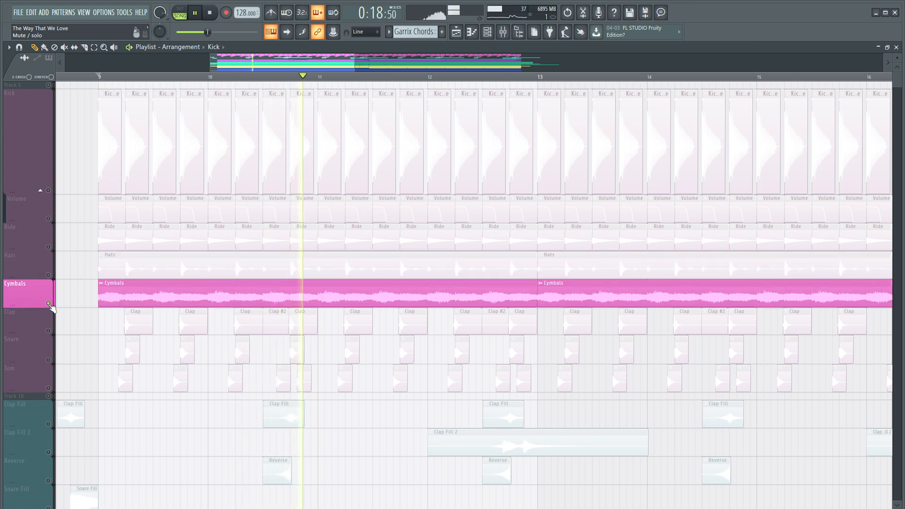
pyautogui.click(48, 275)
pyautogui.click(49, 247)
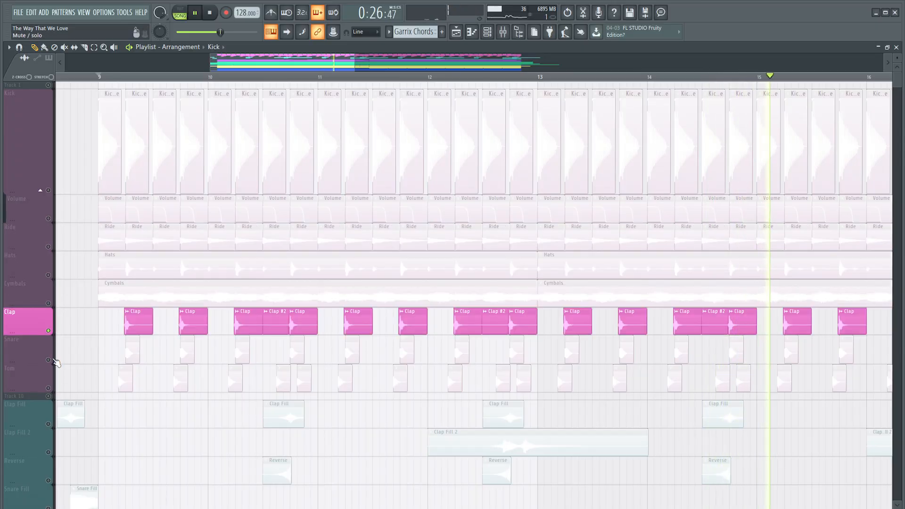
# Add Snare and Tom to the soloed Clap, and bring the Clap, Snare and Tom tracks back into the full mix one by one.
pyautogui.click(49, 360)
pyautogui.click(49, 388)
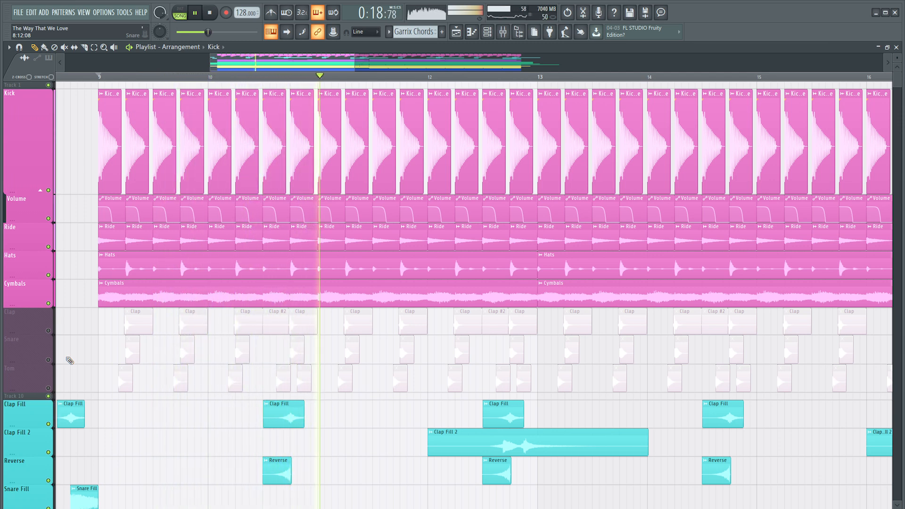
pyautogui.click(48, 332)
pyautogui.click(48, 360)
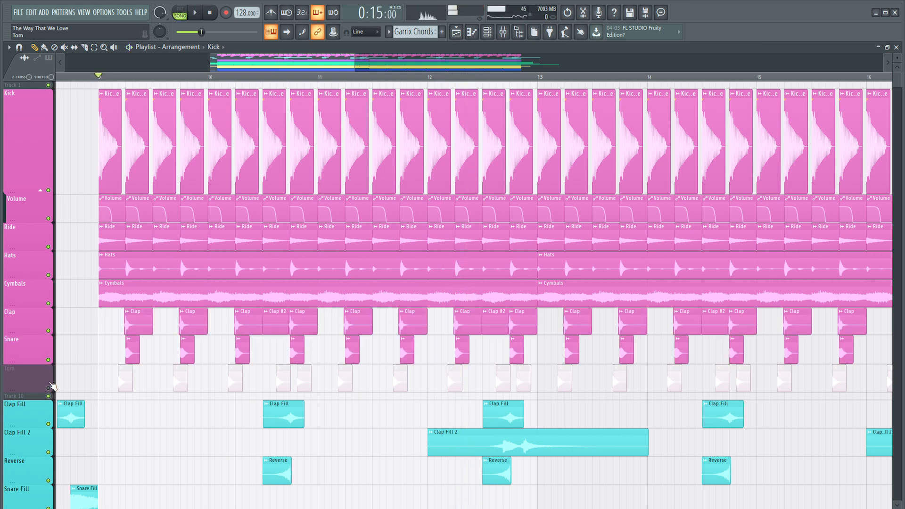
pyautogui.click(48, 388)
pyautogui.press('space')
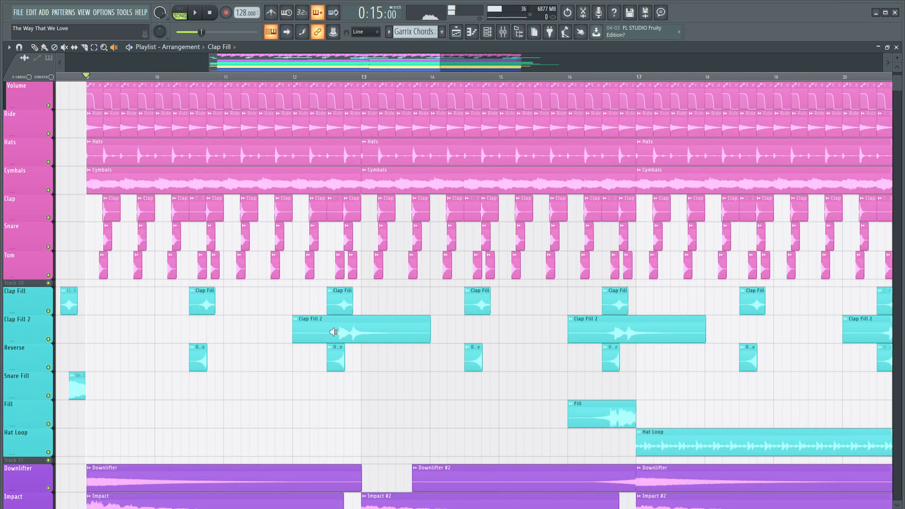
# Audition the Clap Fill 2, Reverse, Snare Fill, Fill and Hat Loop clips individually.
pyautogui.click(333, 332)
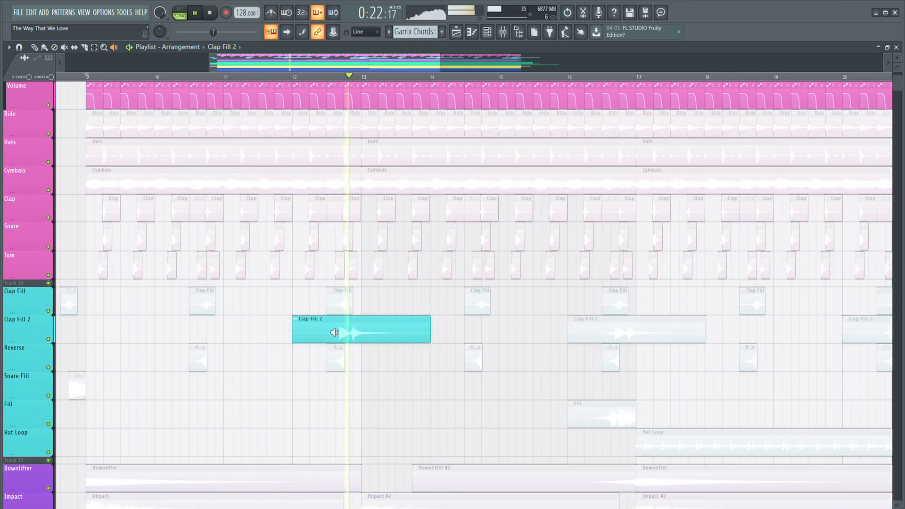
pyautogui.click(333, 365)
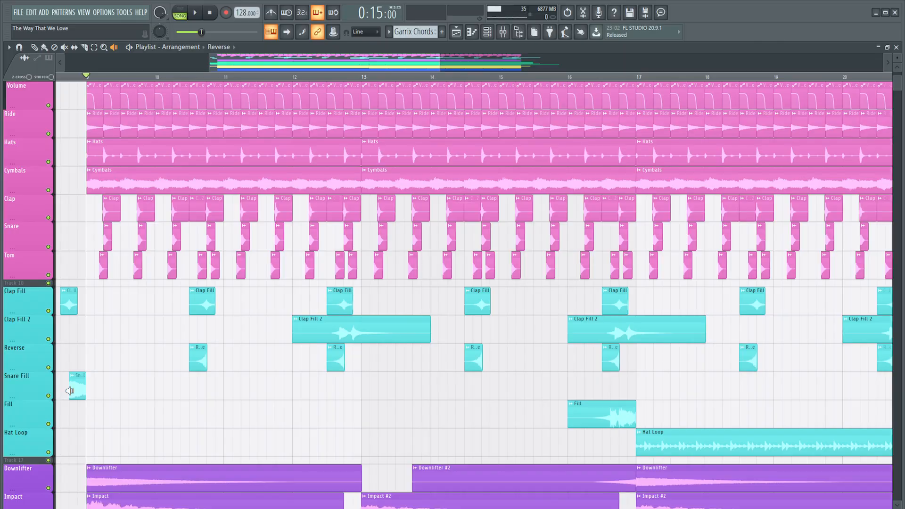
pyautogui.click(70, 391)
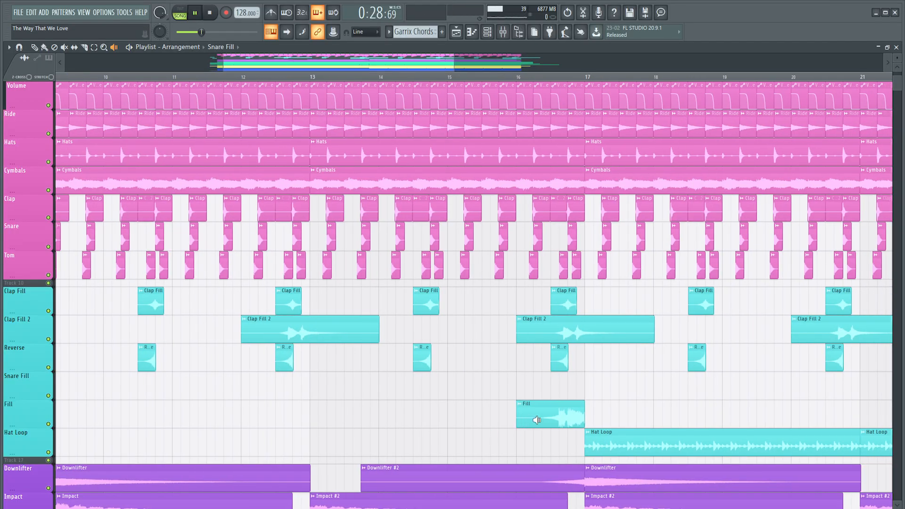
pyautogui.click(536, 420)
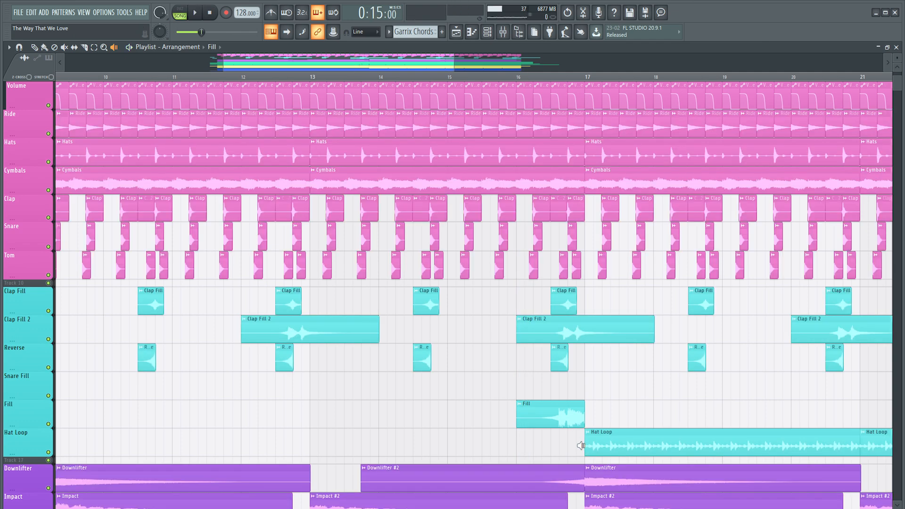
pyautogui.click(585, 446)
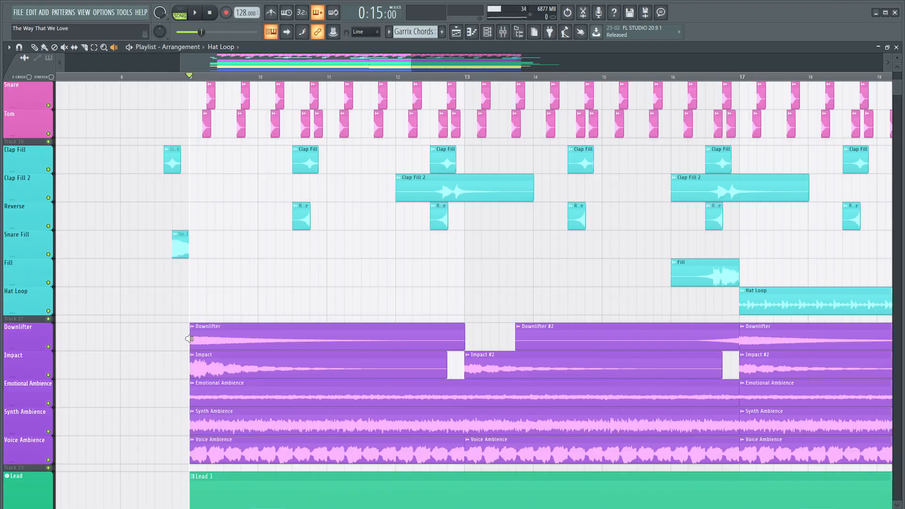
# Audition the Downlifter, Impact, Emotional Ambience, Synth Ambience and Voice Ambience clips individually.
pyautogui.click(189, 338)
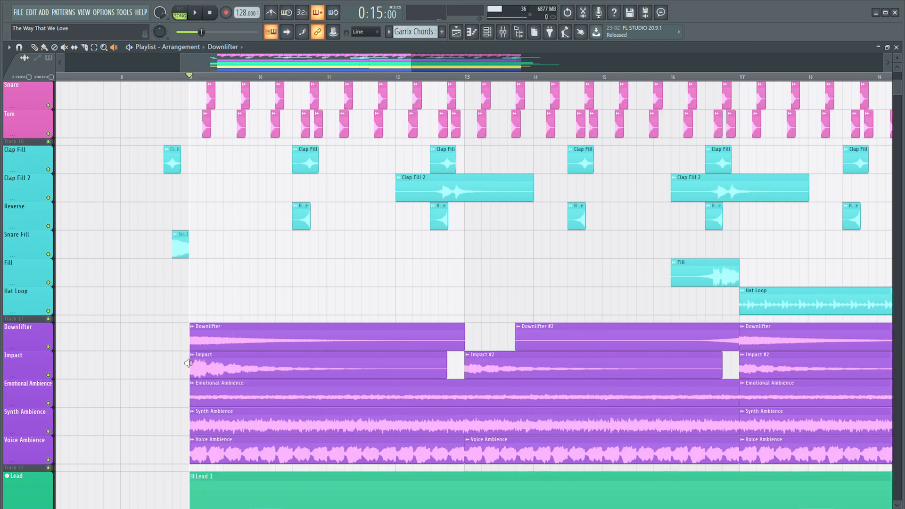
pyautogui.click(189, 365)
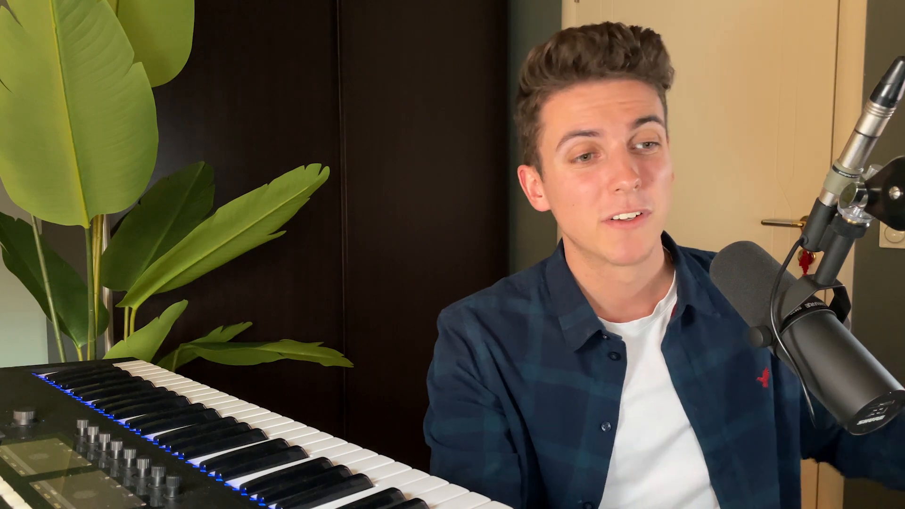
pyautogui.click(191, 310)
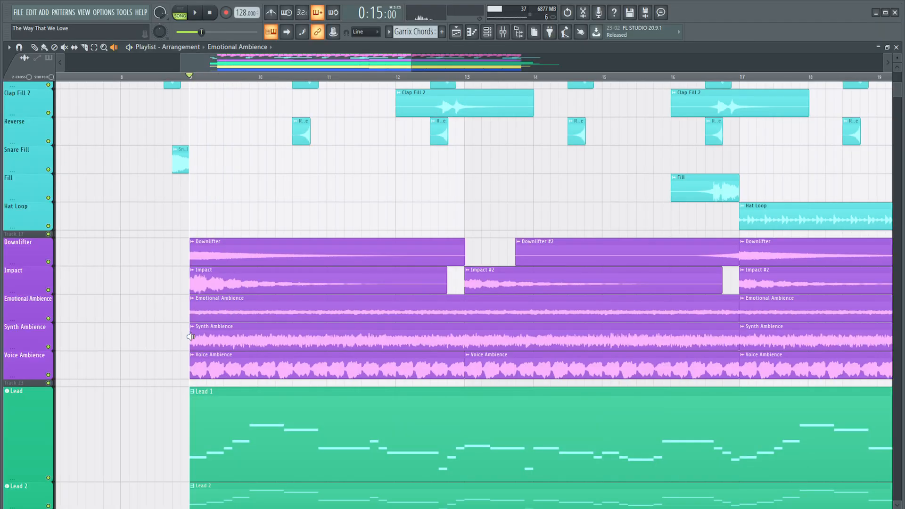
pyautogui.click(193, 340)
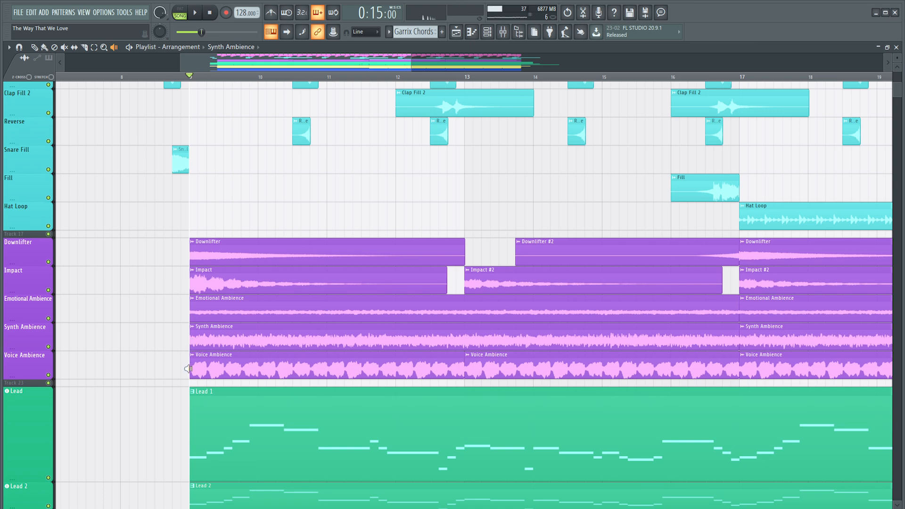
pyautogui.click(188, 369)
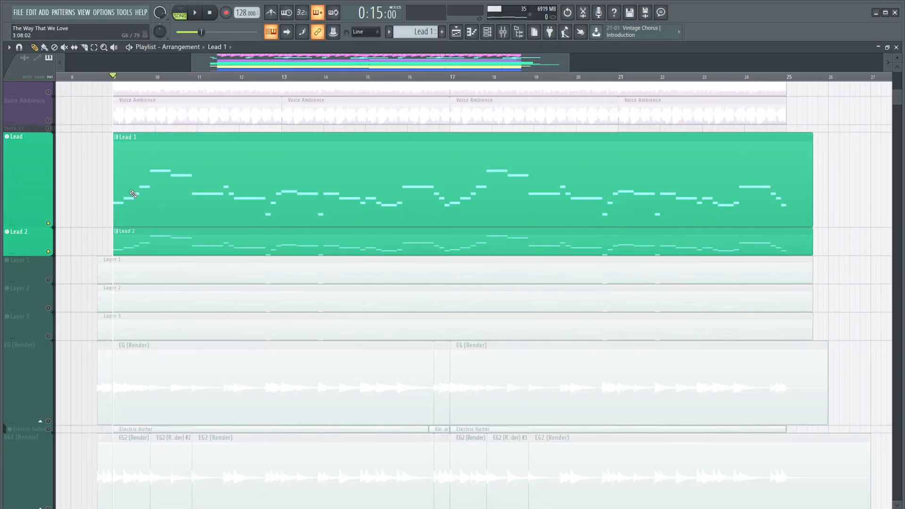
# Open the Lead 1 pattern in the piano roll.
pyautogui.doubleClick(133, 193)
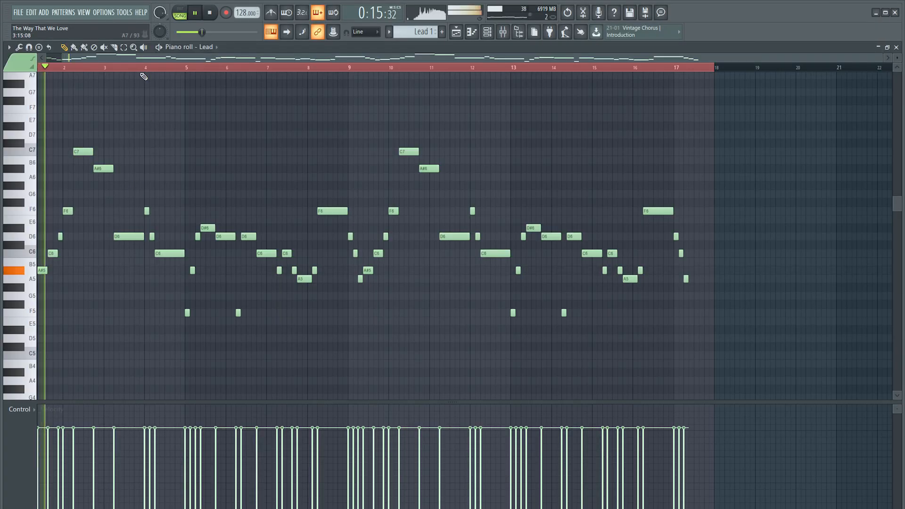